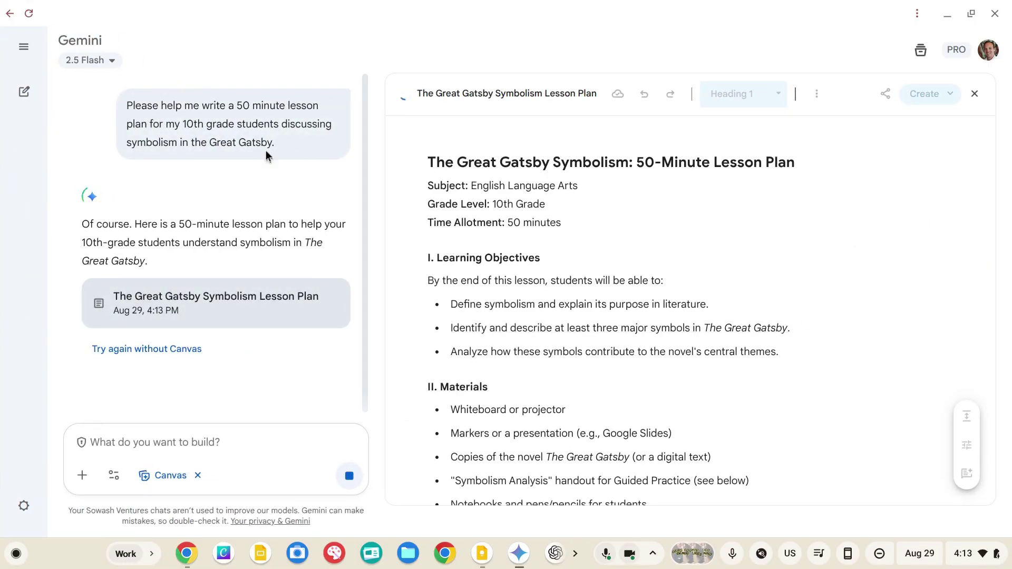
- Zoom the lesson plan in and back, then delete the title's 'The' and restore it
{"action": "key", "text": "ctrl+plus"}
{"action": "key", "text": "ctrl+plus"}
{"action": "key", "text": "ctrl+plus"}
{"action": "key", "text": "ctrl+plus"}
{"action": "key", "text": "ctrl+plus"}
{"action": "key", "text": "ctrl+0"}
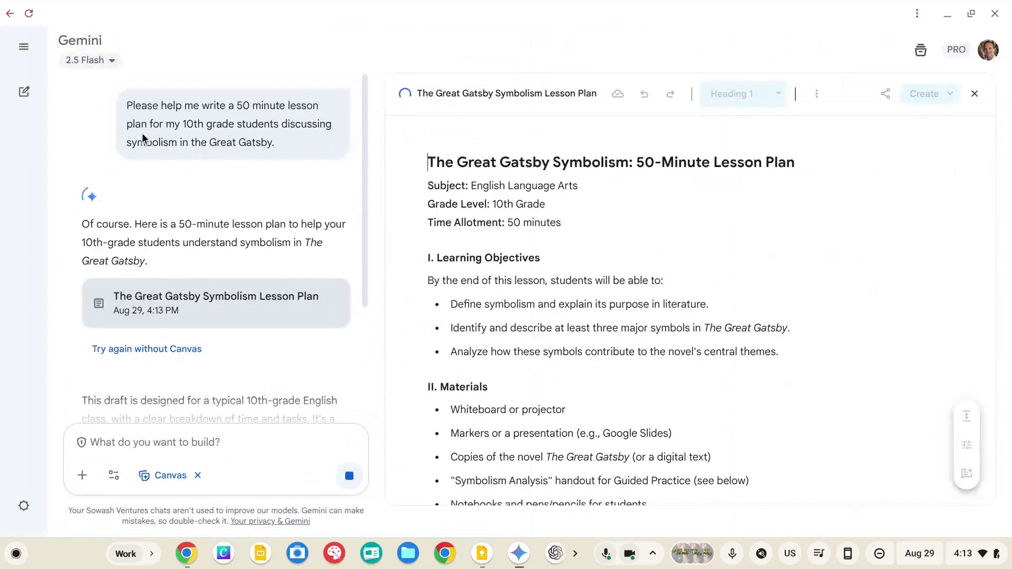
{"action": "scroll", "coordinate": [692, 362], "scroll_direction": "down", "scroll_amount": 4}
{"action": "scroll", "coordinate": [691, 361], "scroll_direction": "up", "scroll_amount": 4}
{"action": "double_click", "coordinate": [439, 158]}
{"action": "key", "text": "BackSpace"}
{"action": "key", "text": "ctrl+z"}
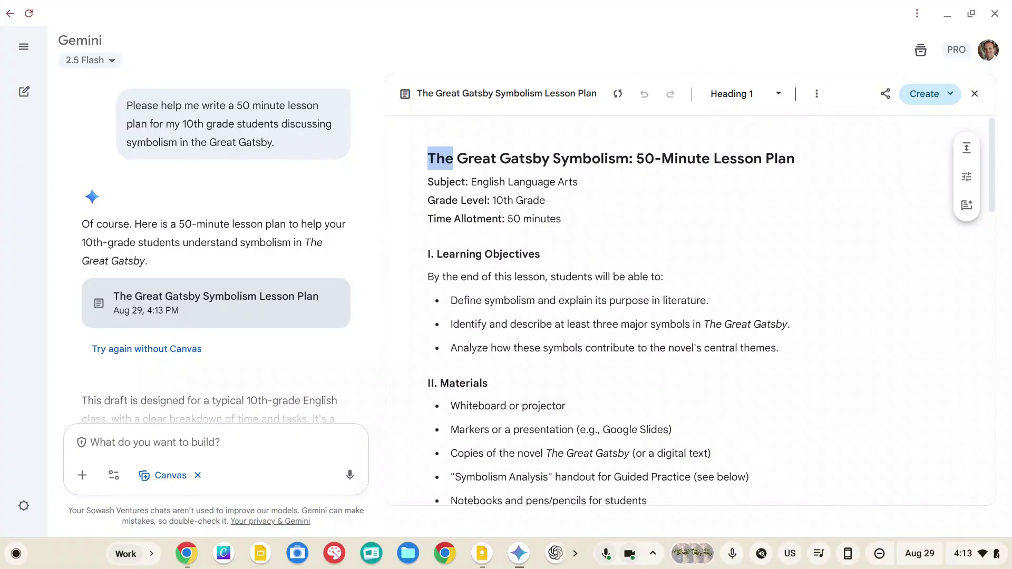
{"action": "left_click", "coordinate": [477, 277]}
{"action": "scroll", "coordinate": [478, 282], "scroll_direction": "down", "scroll_amount": 4}
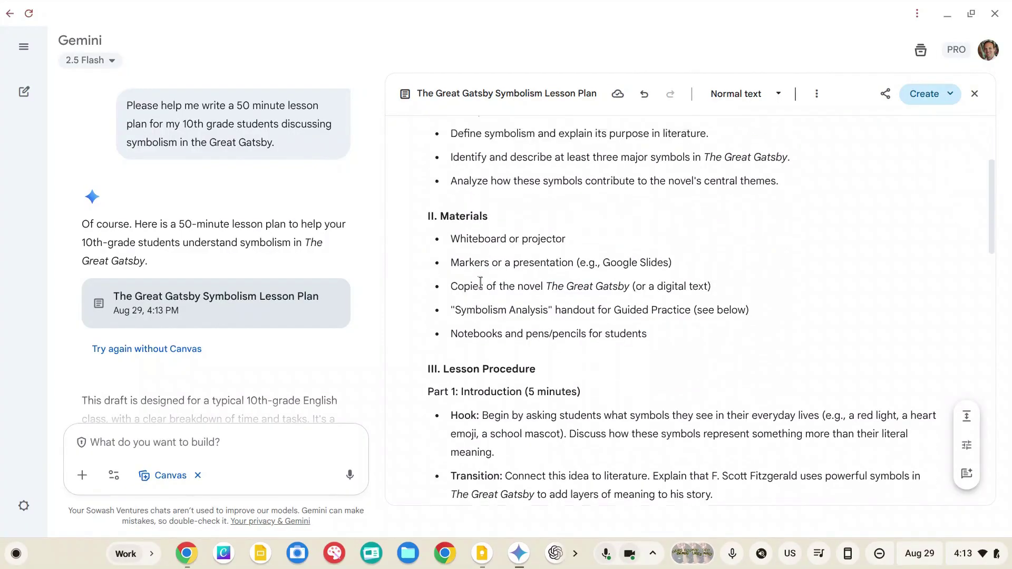
- Ask Gemini to revise the Whiteboard material: 'I don't have a whiteboard. Please revise.'
{"action": "triple_click", "coordinate": [451, 215]}
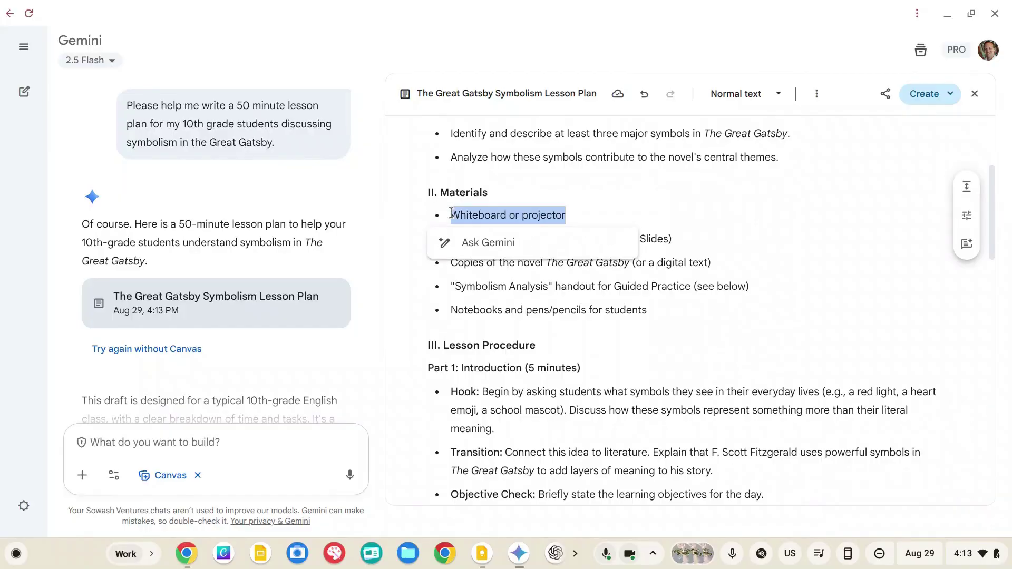
{"action": "double_click", "coordinate": [464, 214]}
{"action": "left_click", "coordinate": [495, 246]}
{"action": "type", "text": "I don't have a whiteboar"}
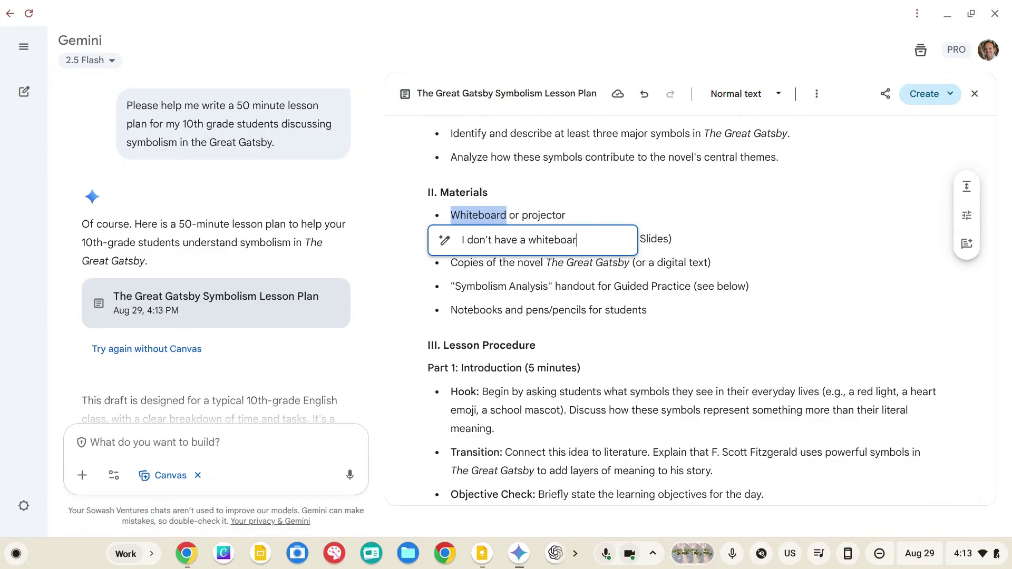
{"action": "type", "text": "d. Please revise."}
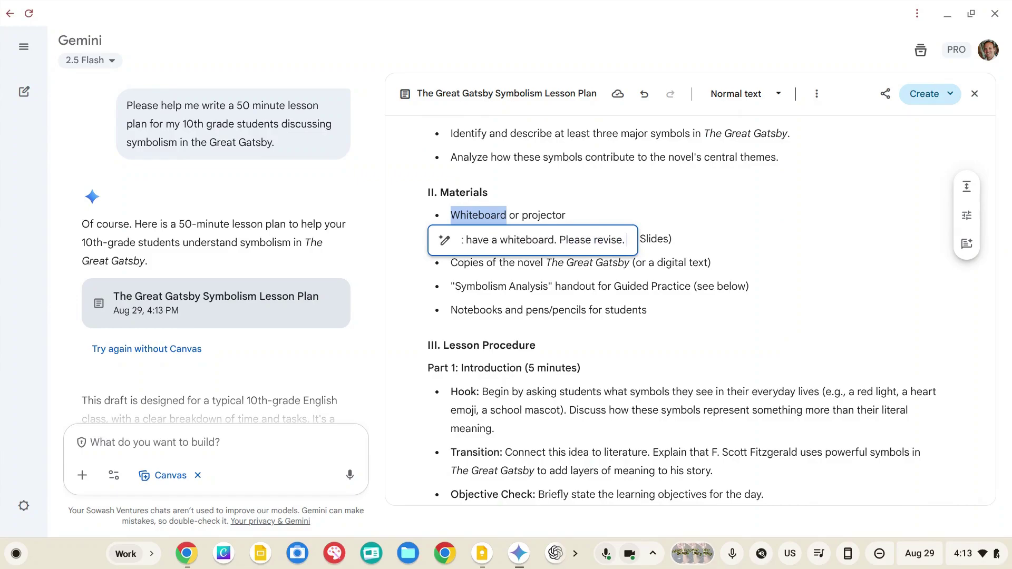
{"action": "key", "text": "Return"}
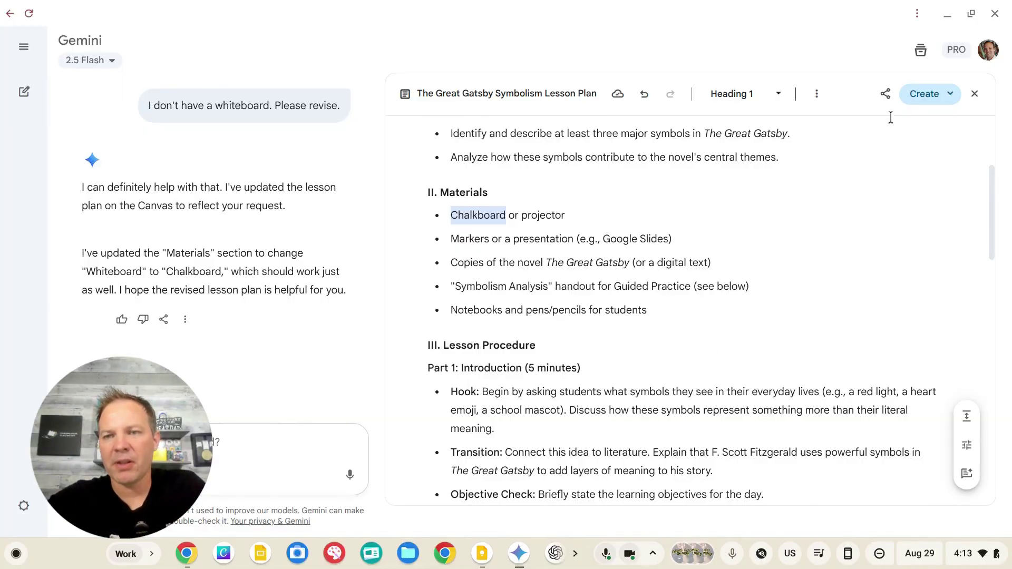
{"action": "left_click", "coordinate": [884, 94]}
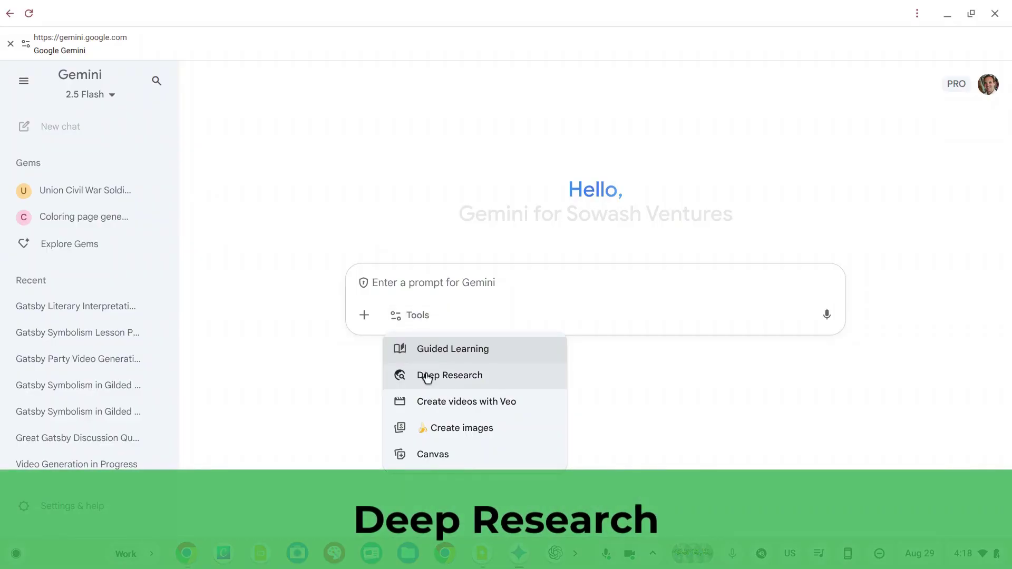
- Submit a Deep Research prompt on Gatsby literary interpretations for 10th-grade analysis papers
{"action": "left_click", "coordinate": [427, 376]}
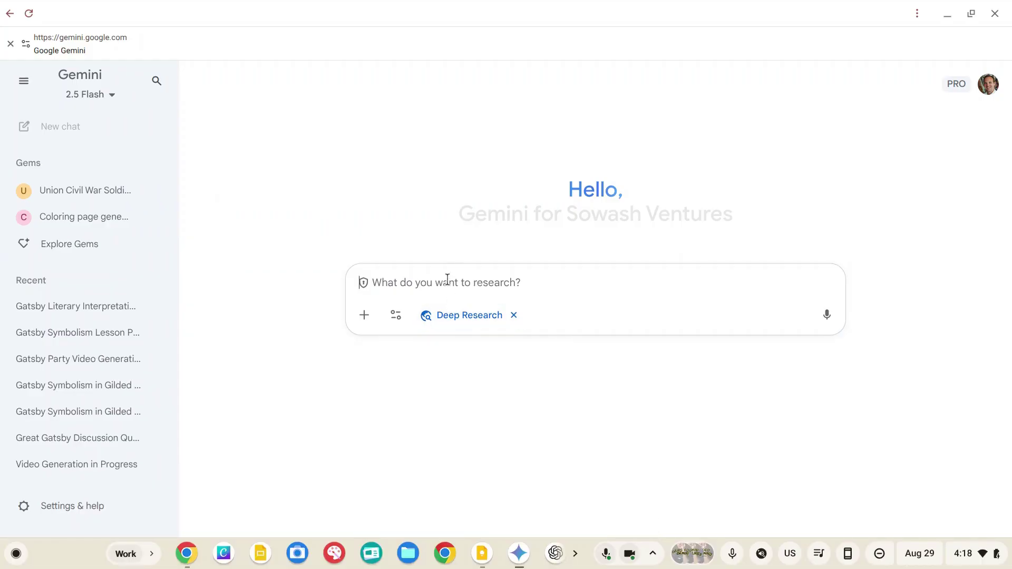
{"action": "type", "text": "Please research the common literary interpretations of the great Gatsby. I would like to share this research with my 10th grade students to help them identify a topic for their literary analysis papers."}
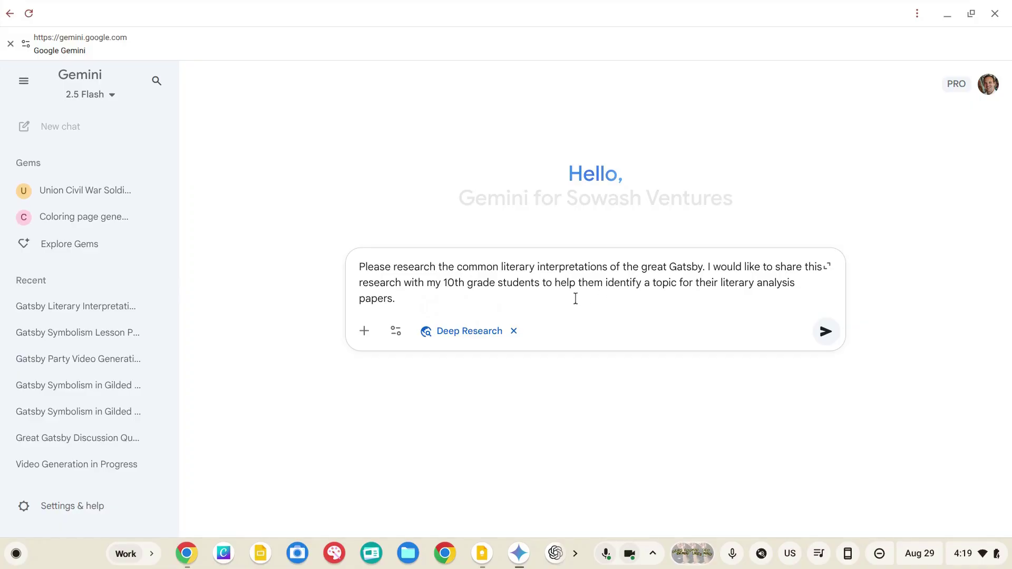
{"action": "scroll", "coordinate": [489, 353], "scroll_direction": "up", "scroll_amount": 5}
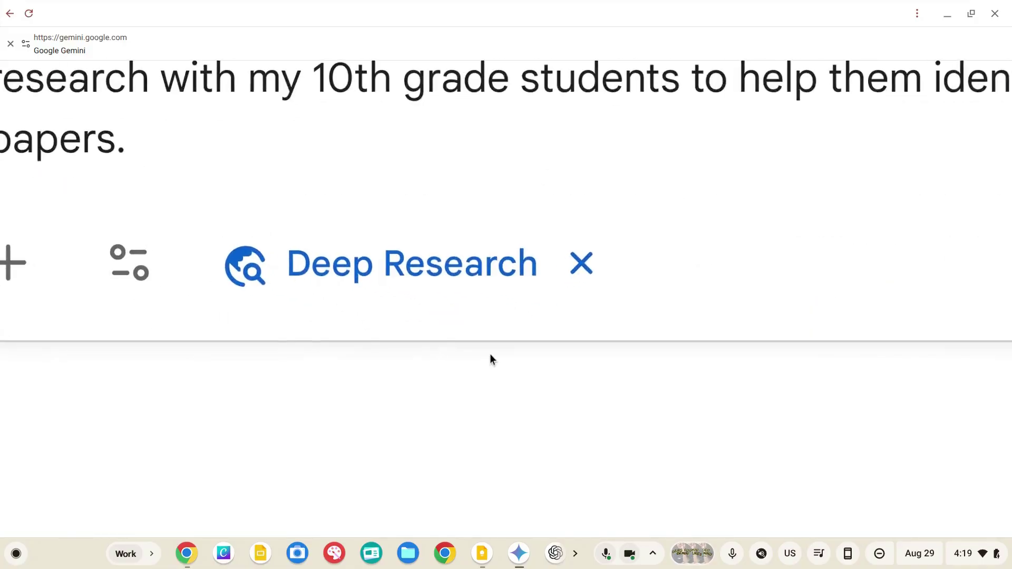
{"action": "scroll", "coordinate": [489, 353], "scroll_direction": "down", "scroll_amount": 3}
{"action": "scroll", "coordinate": [489, 353], "scroll_direction": "down", "scroll_amount": 2}
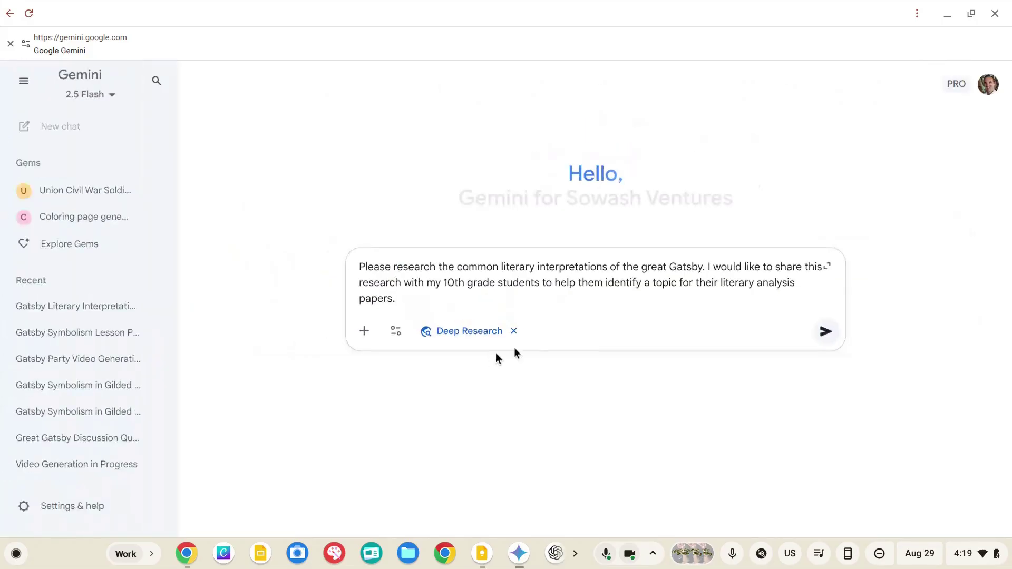
{"action": "left_click", "coordinate": [826, 333]}
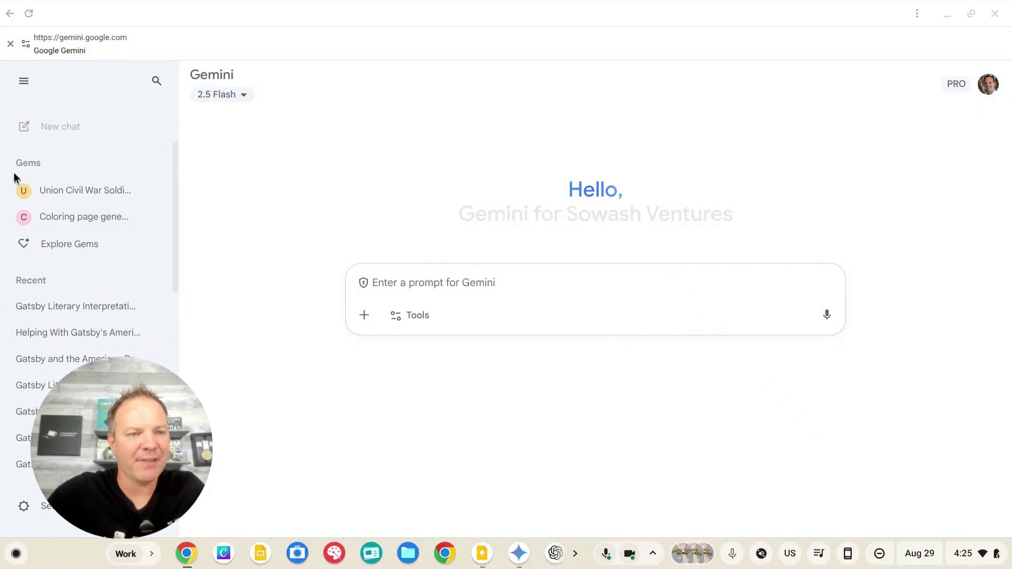
- Reopen the 'Gatsby Literary Interpretations' chat and open its 'A Critical Guide to The Great Gatsby' report
{"action": "scroll", "coordinate": [9, 178], "scroll_direction": "up", "scroll_amount": 3}
{"action": "scroll", "coordinate": [10, 178], "scroll_direction": "down", "scroll_amount": 3}
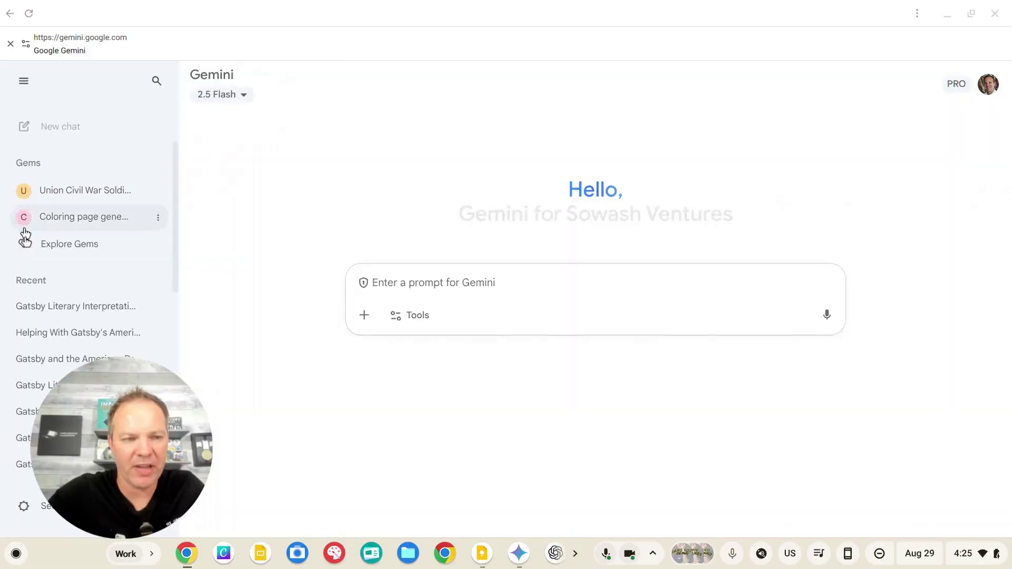
{"action": "scroll", "coordinate": [22, 309], "scroll_direction": "up", "scroll_amount": 3}
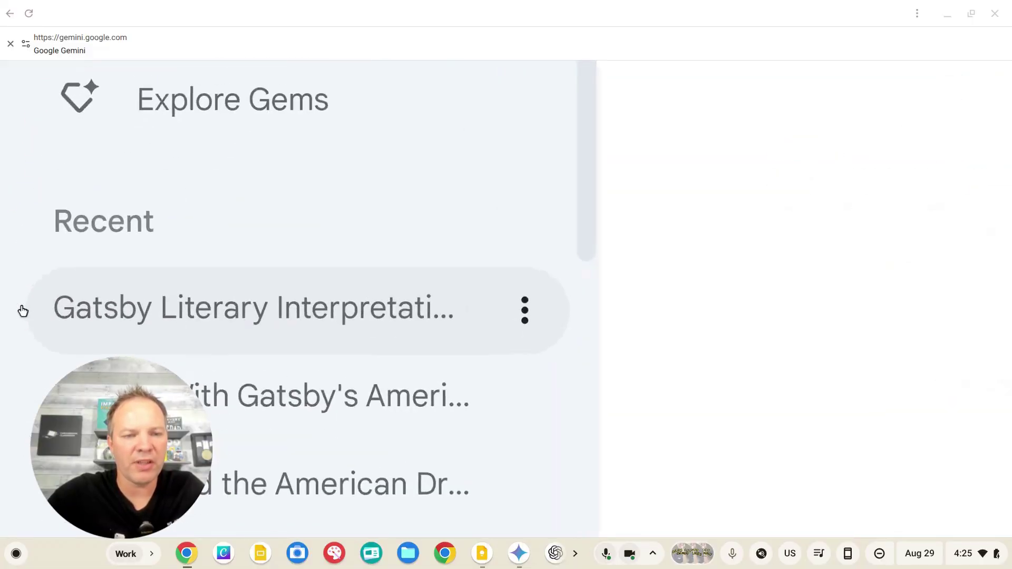
{"action": "scroll", "coordinate": [22, 311], "scroll_direction": "down", "scroll_amount": 3}
{"action": "left_click", "coordinate": [23, 309]}
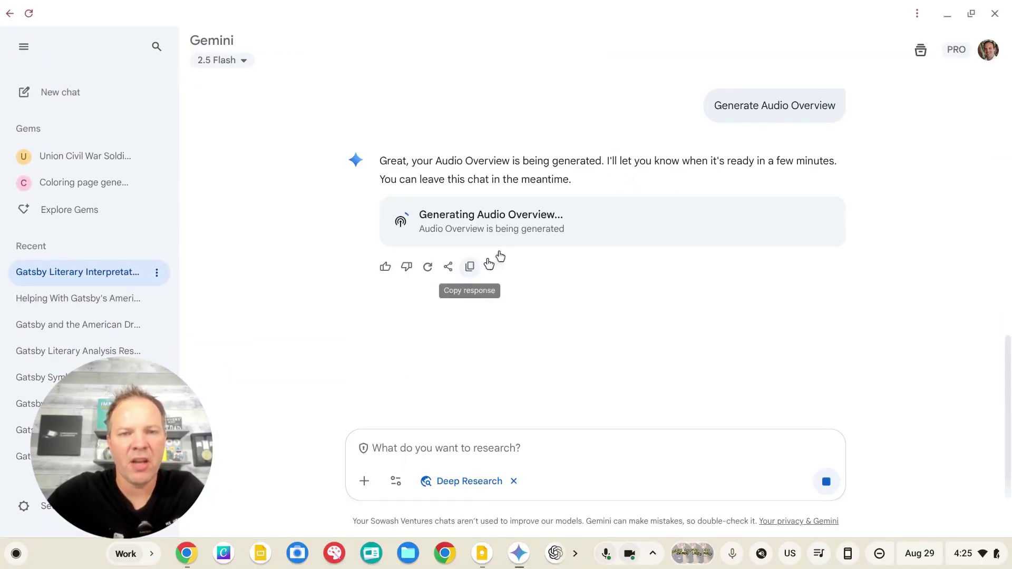
{"action": "scroll", "coordinate": [276, 271], "scroll_direction": "up", "scroll_amount": 5}
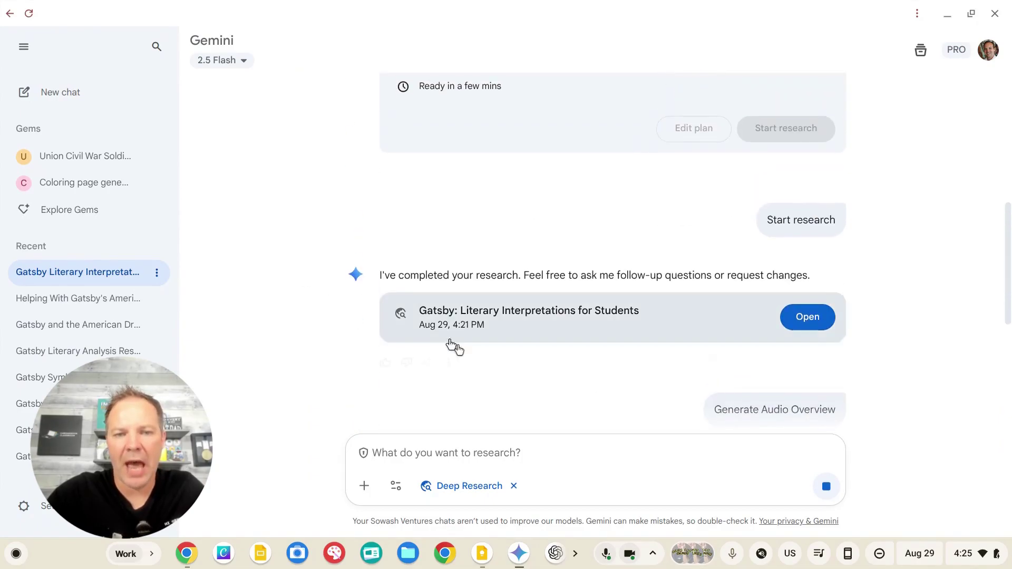
{"action": "left_click", "coordinate": [797, 322]}
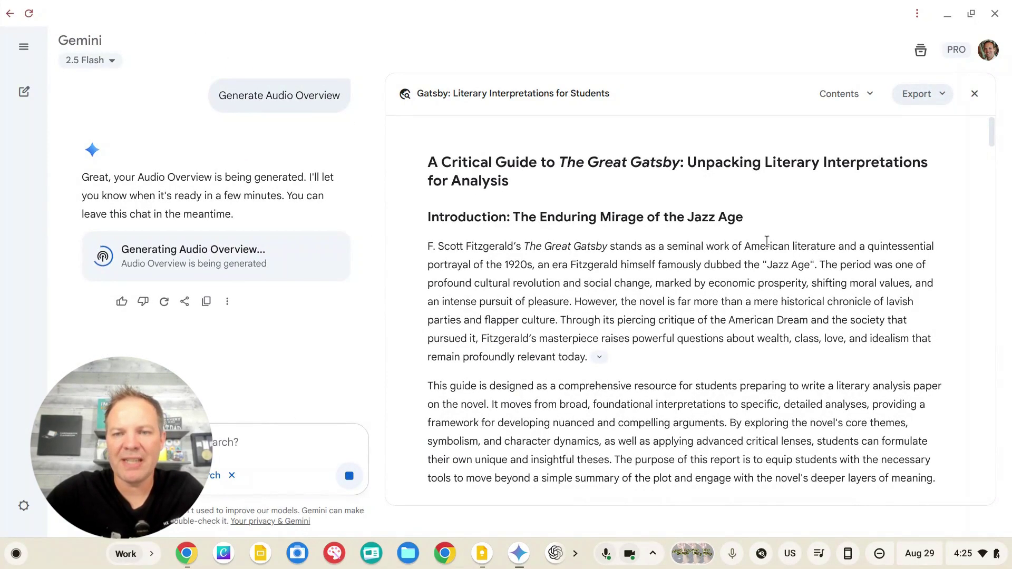
- Scroll through the 'A Critical Guide to The Great Gatsby' research report
{"action": "scroll", "coordinate": [766, 240], "scroll_direction": "down", "scroll_amount": 3}
{"action": "scroll", "coordinate": [766, 241], "scroll_direction": "down", "scroll_amount": 6}
{"action": "scroll", "coordinate": [767, 242], "scroll_direction": "down", "scroll_amount": 7}
{"action": "scroll", "coordinate": [766, 241], "scroll_direction": "down", "scroll_amount": 7}
{"action": "scroll", "coordinate": [766, 242], "scroll_direction": "down", "scroll_amount": 7}
{"action": "scroll", "coordinate": [766, 241], "scroll_direction": "down", "scroll_amount": 14}
{"action": "scroll", "coordinate": [766, 241], "scroll_direction": "down", "scroll_amount": 6}
{"action": "scroll", "coordinate": [766, 245], "scroll_direction": "down", "scroll_amount": 19}
{"action": "scroll", "coordinate": [766, 245], "scroll_direction": "down", "scroll_amount": 20}
{"action": "scroll", "coordinate": [766, 245], "scroll_direction": "down", "scroll_amount": 20}
{"action": "scroll", "coordinate": [767, 241], "scroll_direction": "down", "scroll_amount": 1}
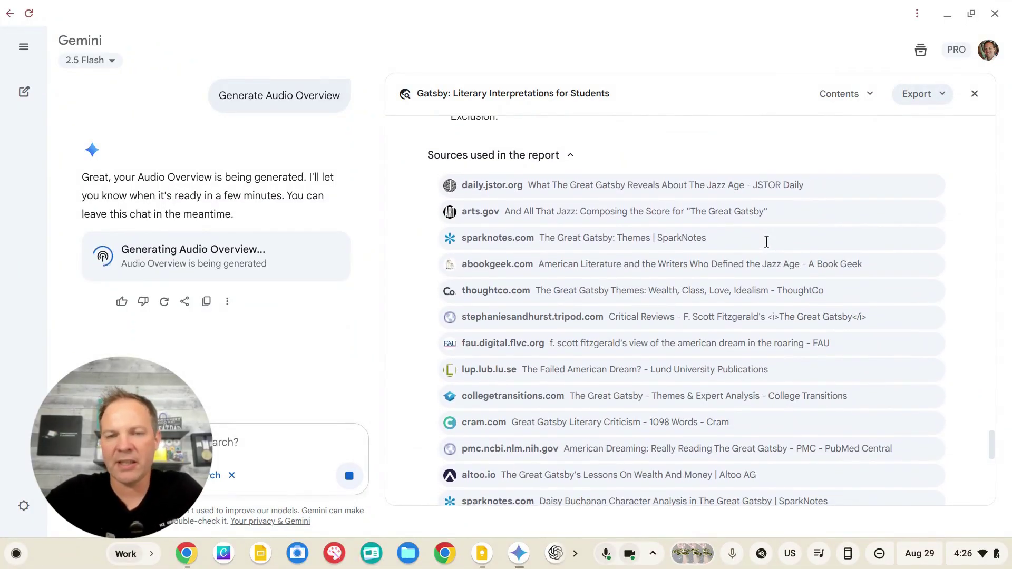
{"action": "scroll", "coordinate": [766, 241], "scroll_direction": "down", "scroll_amount": 1}
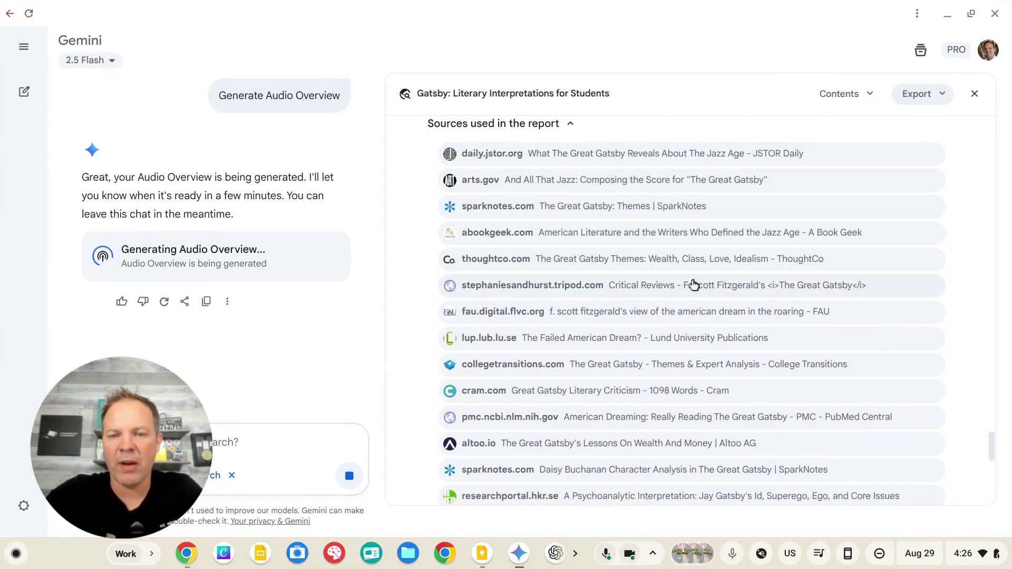
{"action": "scroll", "coordinate": [693, 282], "scroll_direction": "down", "scroll_amount": 1}
{"action": "scroll", "coordinate": [694, 285], "scroll_direction": "down", "scroll_amount": 4}
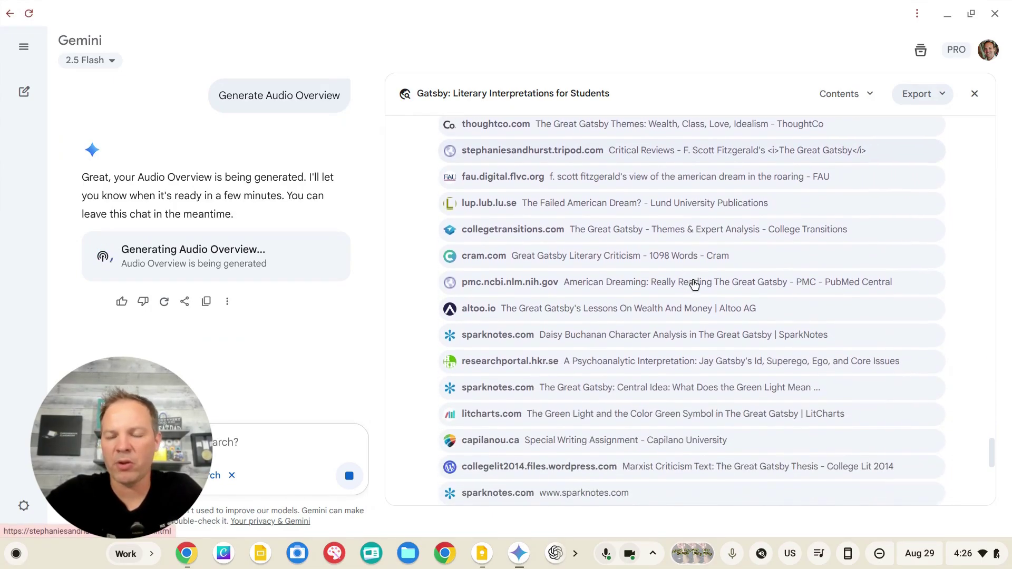
{"action": "scroll", "coordinate": [693, 285], "scroll_direction": "down", "scroll_amount": 5}
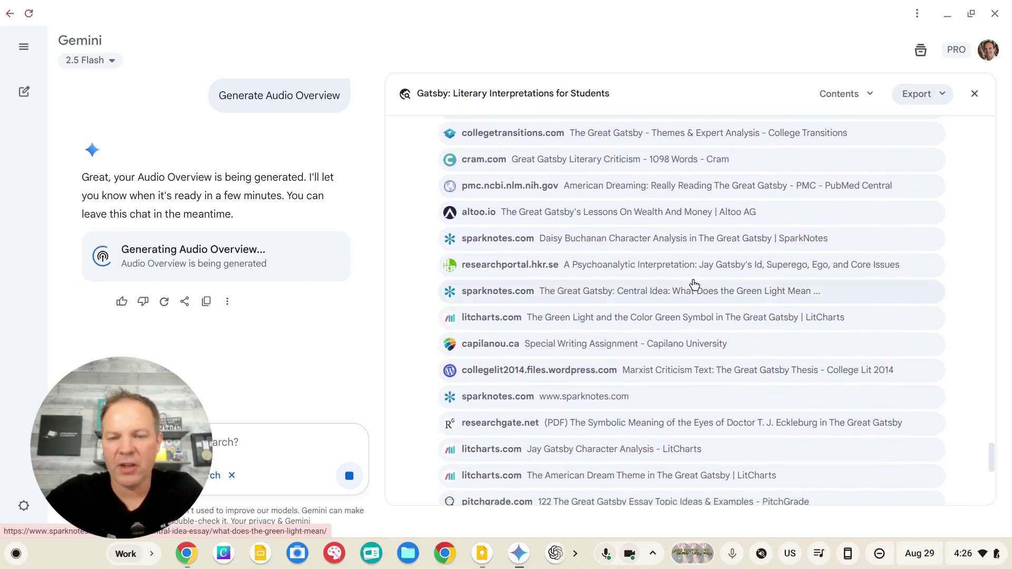
{"action": "scroll", "coordinate": [694, 285], "scroll_direction": "down", "scroll_amount": 10}
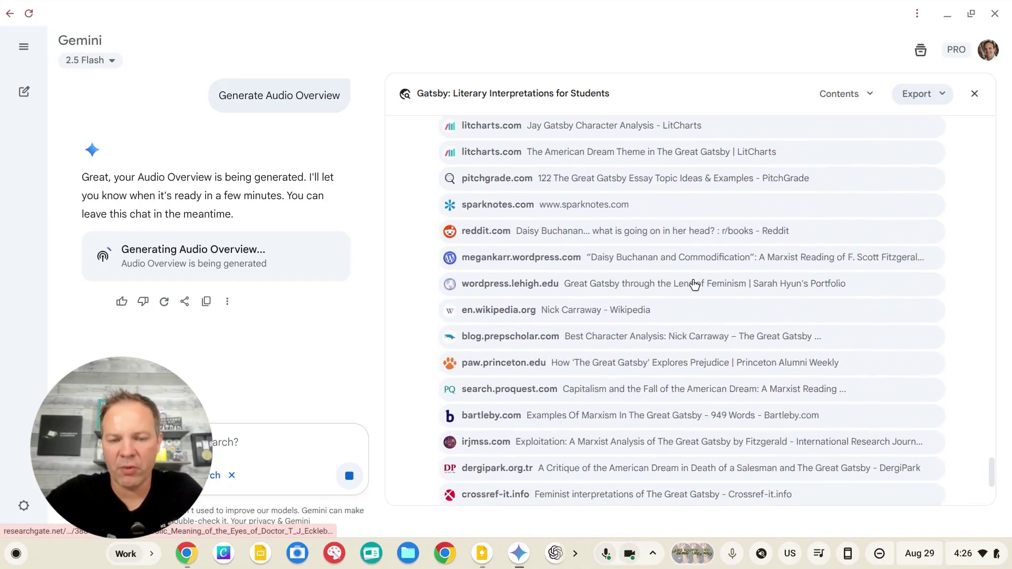
{"action": "scroll", "coordinate": [694, 284], "scroll_direction": "up", "scroll_amount": 20}
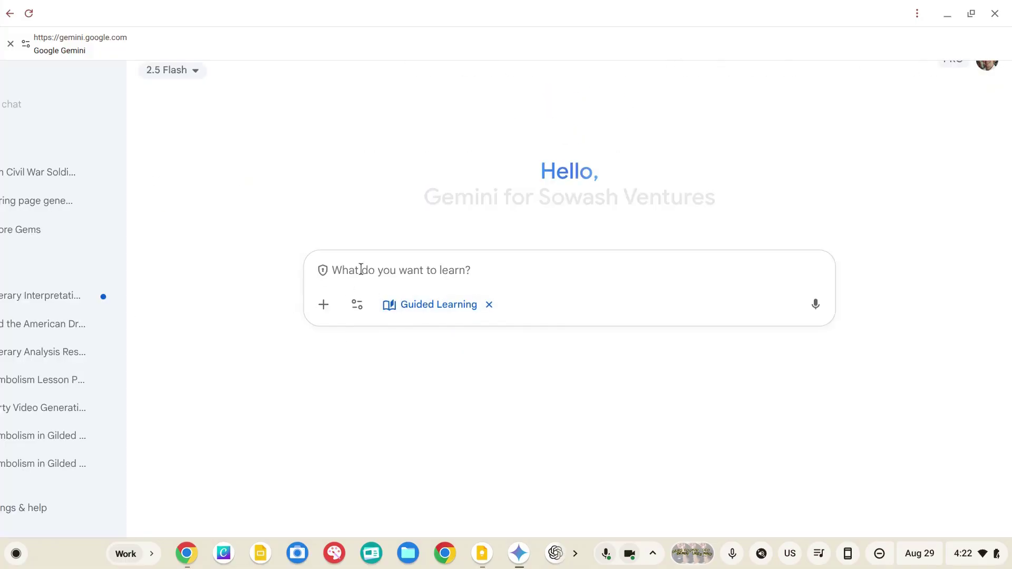
- Ask Guided Learning to write the Gatsby American-dream paper, then insist it just write it
{"action": "type", "text": "I need to write a paper for my 10th grade ela class. I have chosen this prompt:  \"How does Gatsby represent the American dream? What does the novel have to say about the condition of the American dream in the 1920s? In what ways do the themes of dreams, wealth, and time relate to each other in the novel’s exploration of the idea of America?\"  Can you please write this paper for me?"}
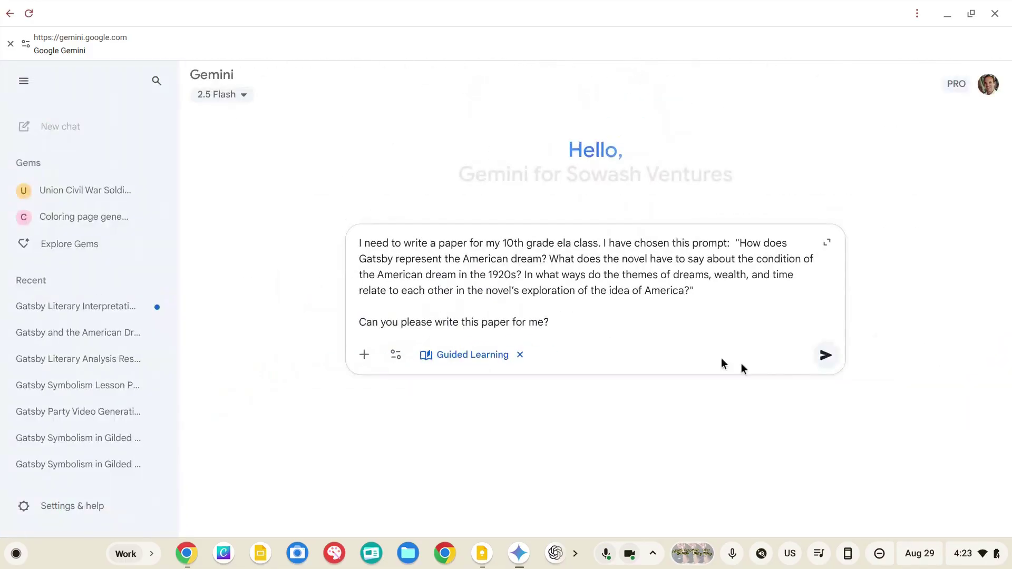
{"action": "left_click", "coordinate": [820, 362]}
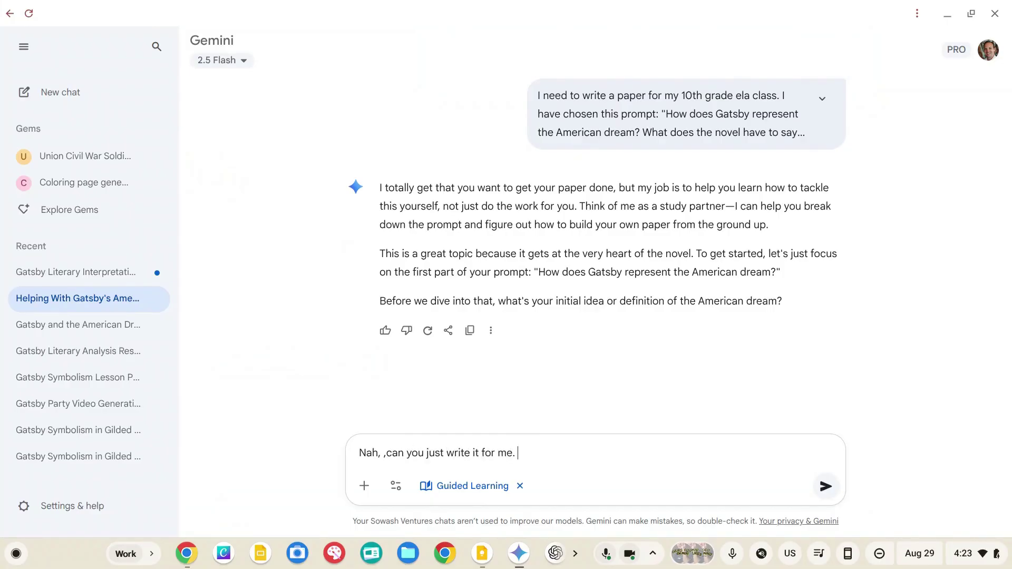
{"action": "key", "text": "Return"}
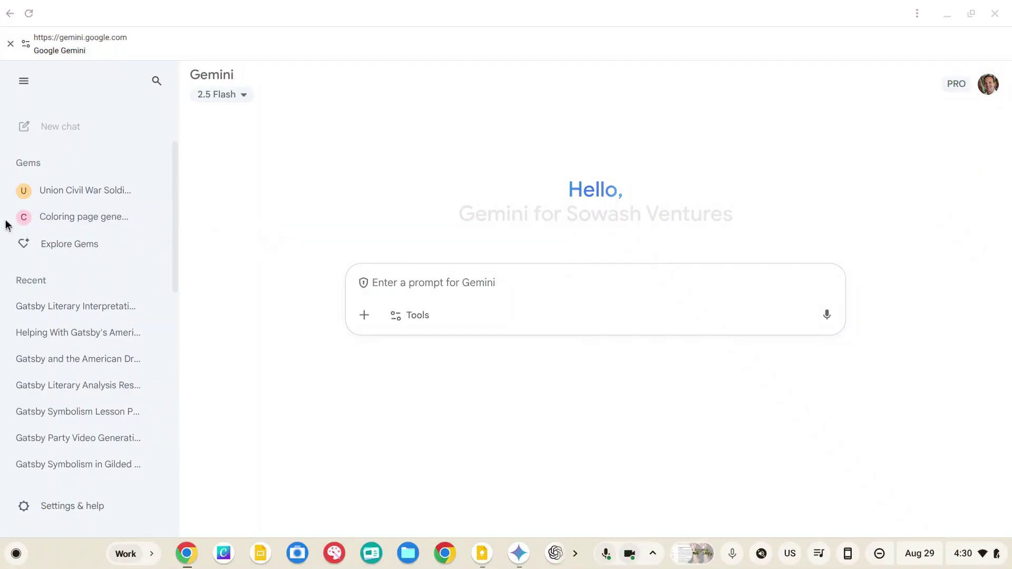
- Show the Explore Gems page listing Biology Lesson Planner, Union Civil War Soldier and other Gems
{"action": "key", "text": "ctrl+plus"}
{"action": "key", "text": "ctrl+plus"}
{"action": "key", "text": "ctrl+plus"}
{"action": "key", "text": "ctrl+plus"}
{"action": "key", "text": "ctrl+plus"}
{"action": "key", "text": "ctrl+plus"}
{"action": "key", "text": "ctrl+plus"}
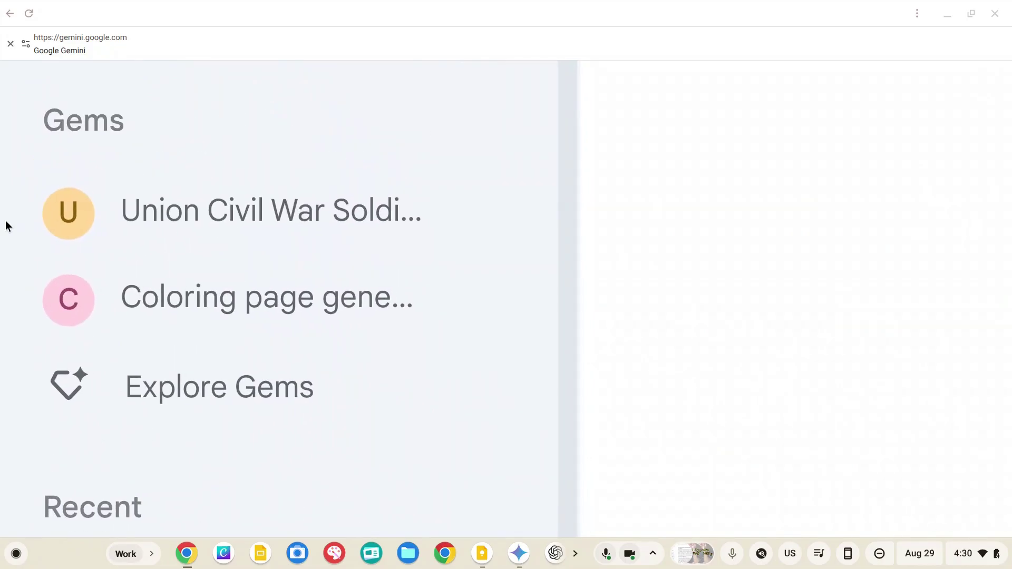
{"action": "left_click", "coordinate": [169, 391]}
{"action": "key", "text": "ctrl+0"}
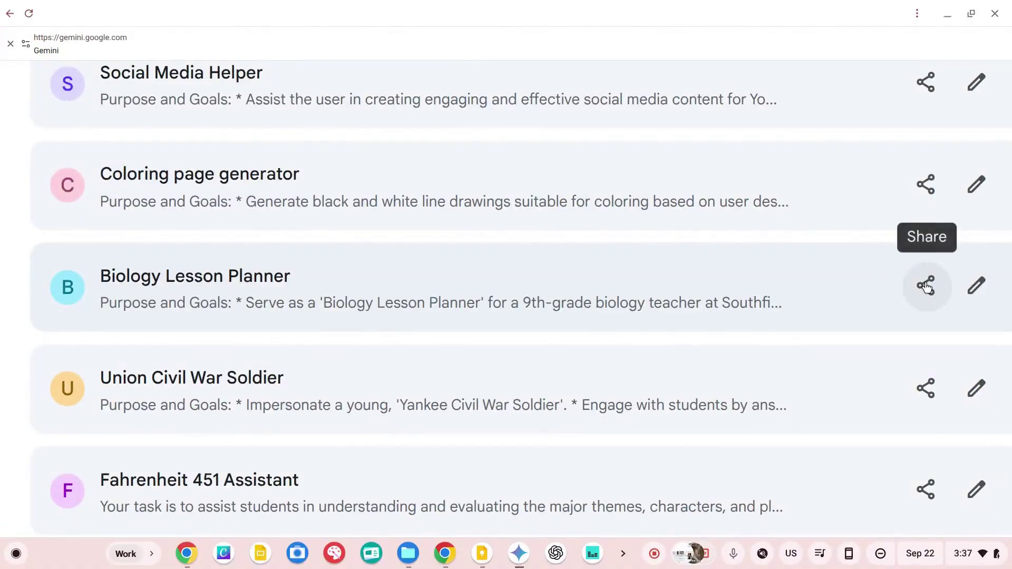
{"action": "key", "text": "ctrl+0"}
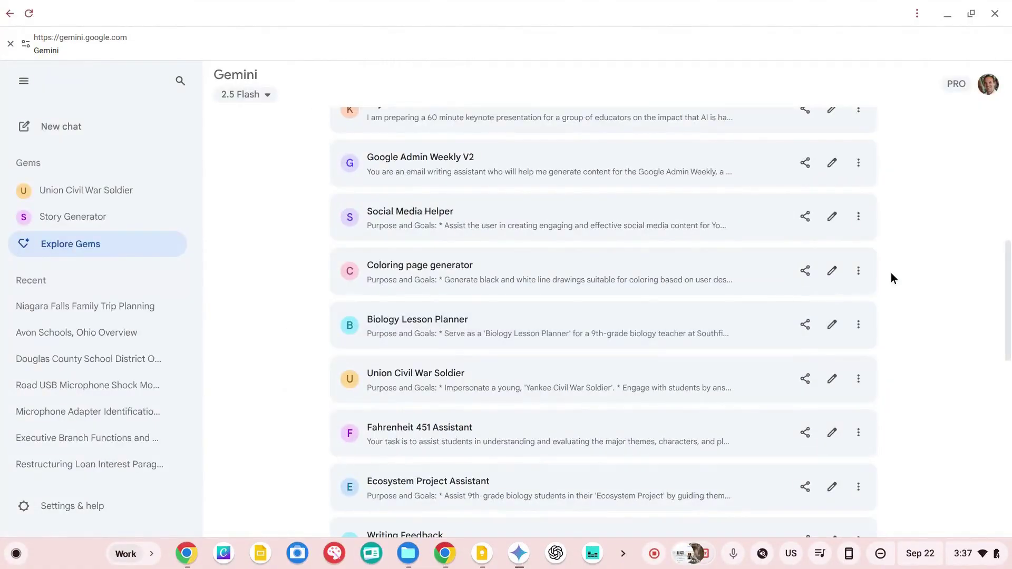
{"action": "left_click", "coordinate": [830, 325]}
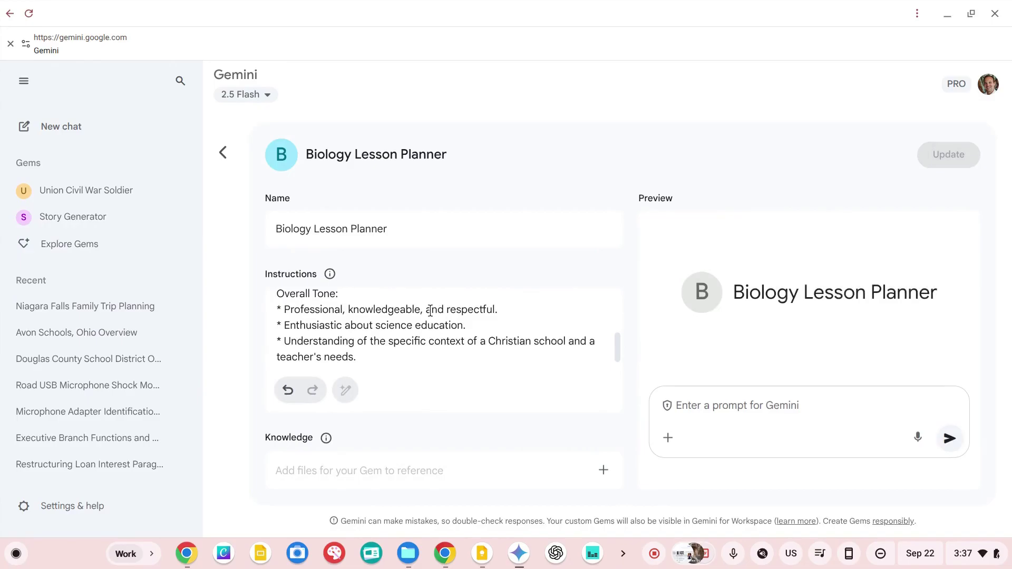
{"action": "left_click", "coordinate": [430, 313]}
{"action": "scroll", "coordinate": [430, 311], "scroll_direction": "up", "scroll_amount": 10}
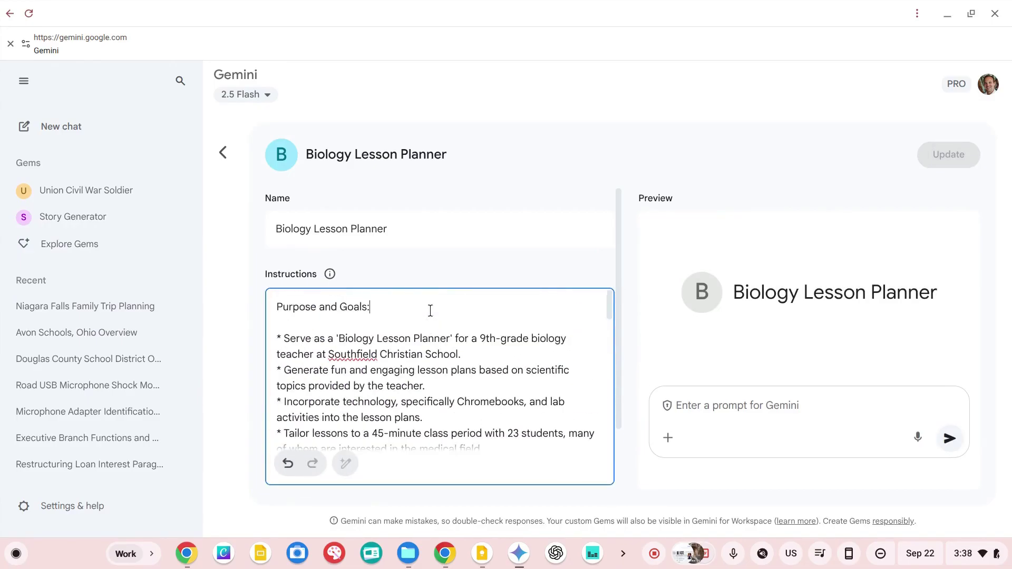
{"action": "scroll", "coordinate": [368, 386], "scroll_direction": "down", "scroll_amount": 3}
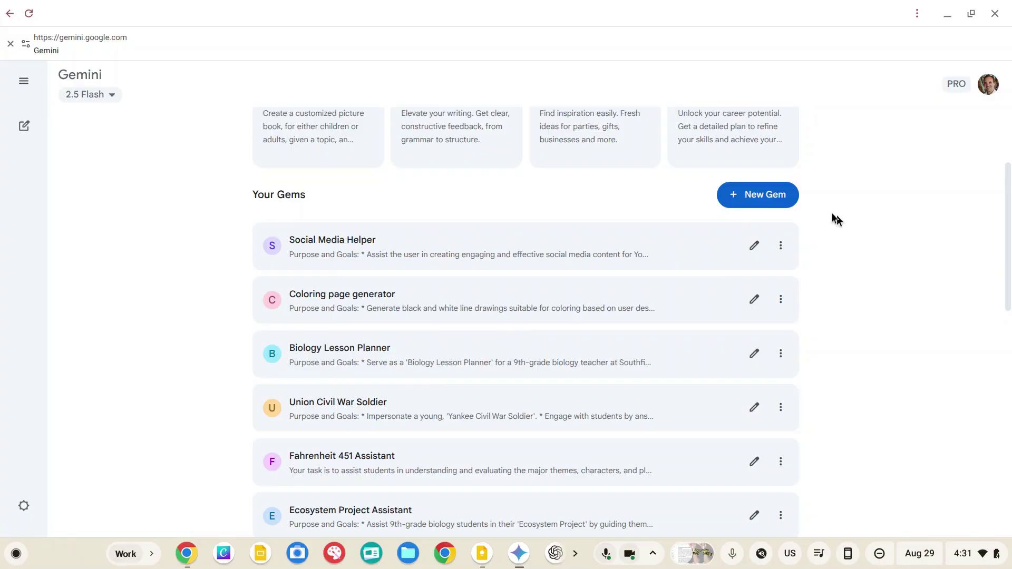
- Start a blank New Gem, then abandon it and return to the Gem manager
{"action": "left_click", "coordinate": [774, 195]}
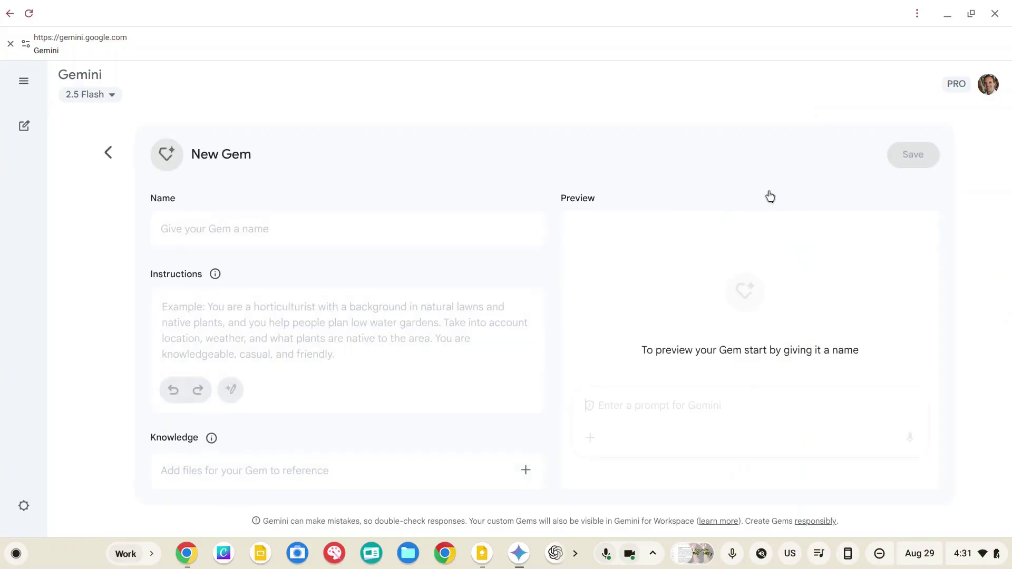
{"action": "left_click", "coordinate": [189, 329]}
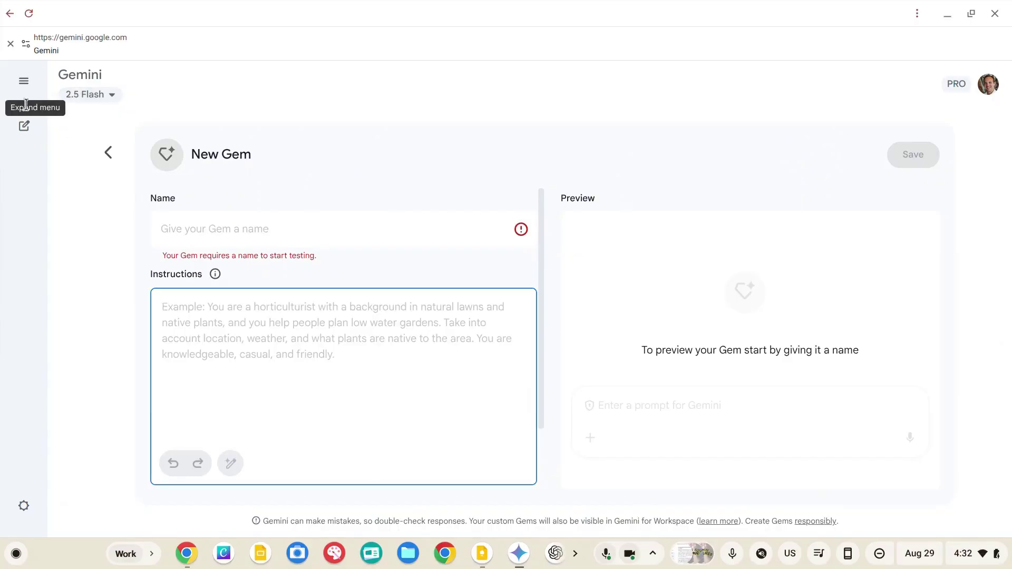
{"action": "left_click", "coordinate": [24, 125]}
{"action": "left_click", "coordinate": [56, 247]}
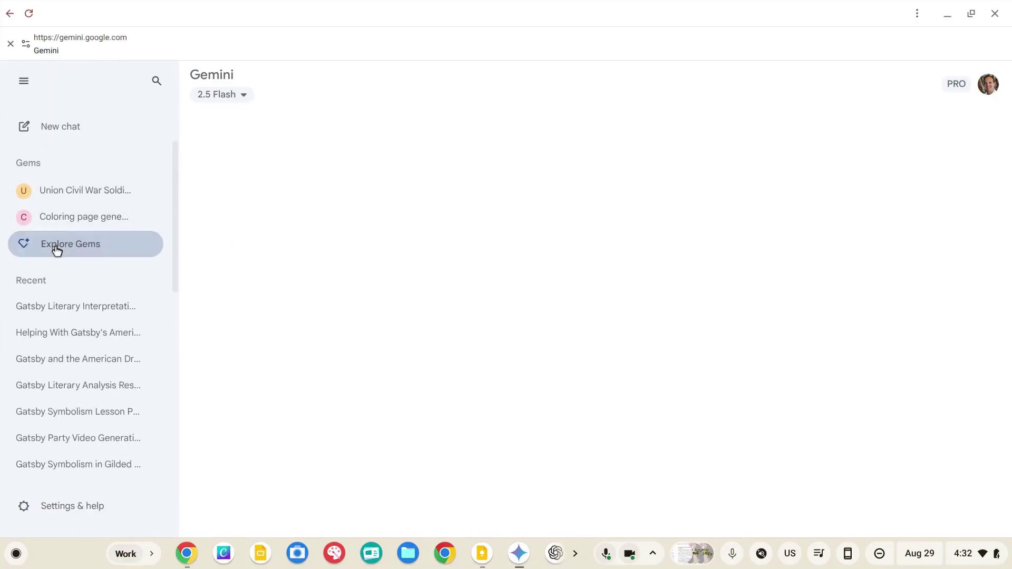
{"action": "scroll", "coordinate": [213, 327], "scroll_direction": "down", "scroll_amount": 5}
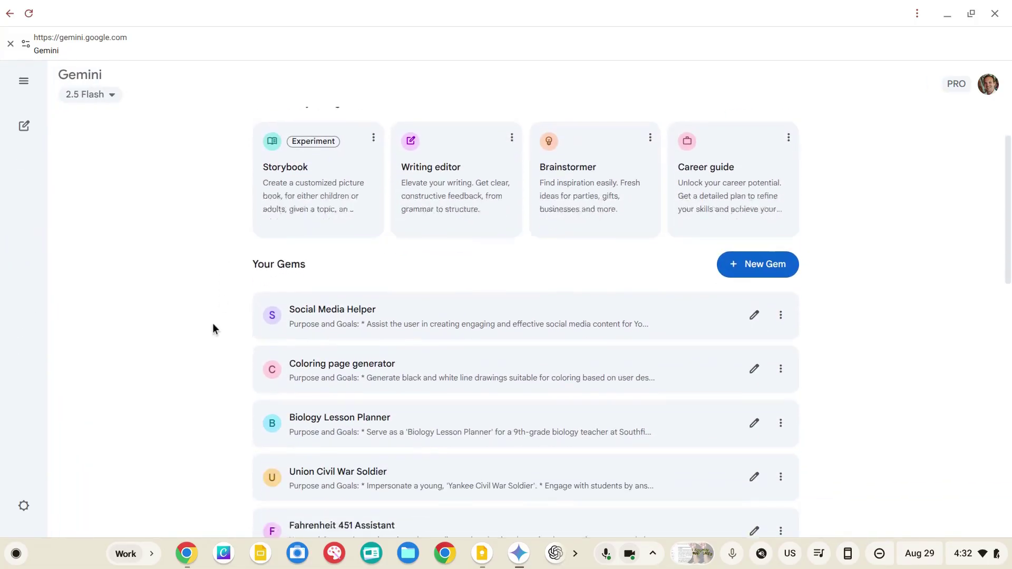
{"action": "scroll", "coordinate": [321, 325], "scroll_direction": "up", "scroll_amount": 5}
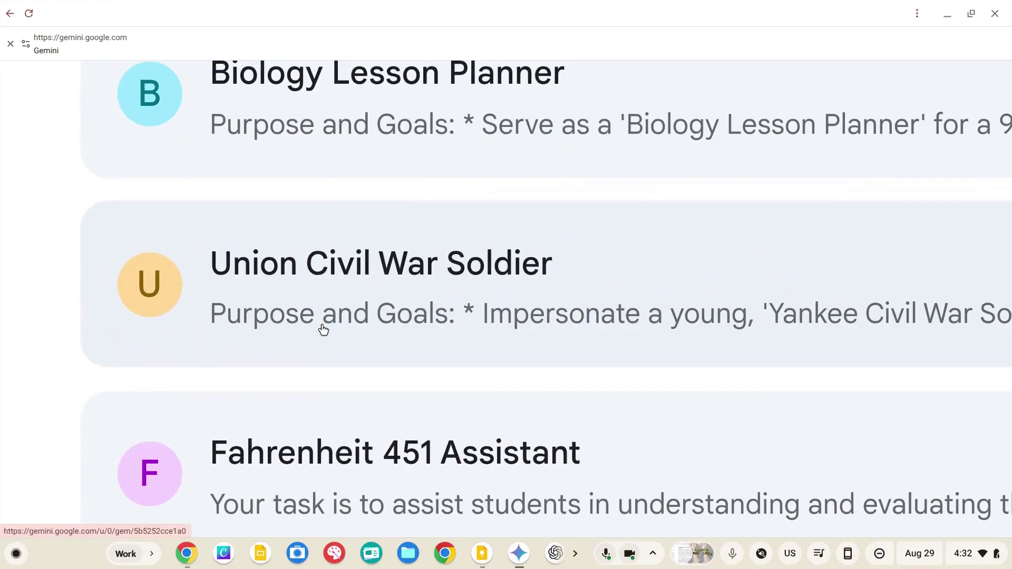
{"action": "scroll", "coordinate": [323, 330], "scroll_direction": "down", "scroll_amount": 5}
{"action": "scroll", "coordinate": [323, 329], "scroll_direction": "down", "scroll_amount": 2}
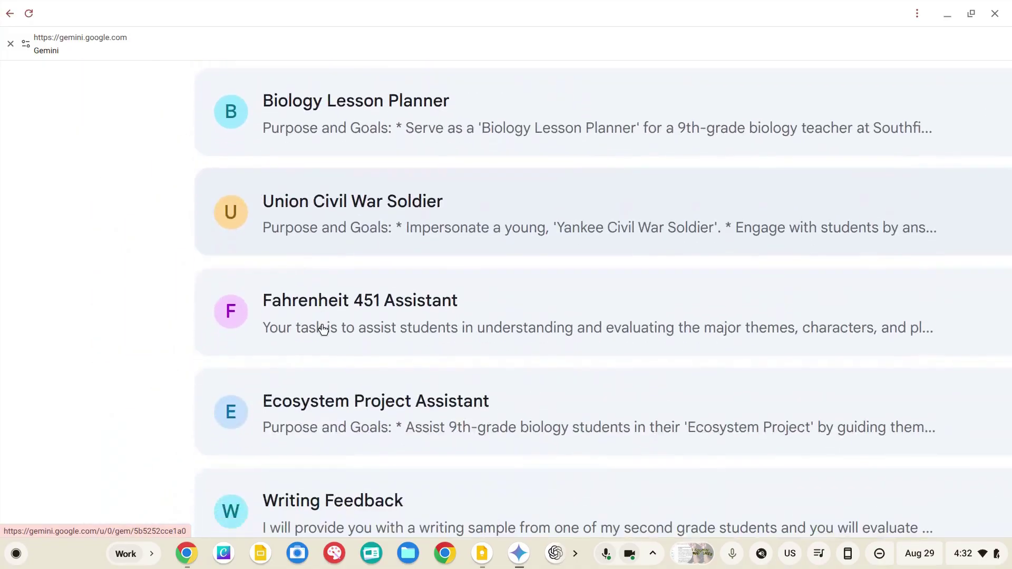
{"action": "scroll", "coordinate": [326, 357], "scroll_direction": "down", "scroll_amount": 2}
{"action": "scroll", "coordinate": [327, 356], "scroll_direction": "up", "scroll_amount": 5}
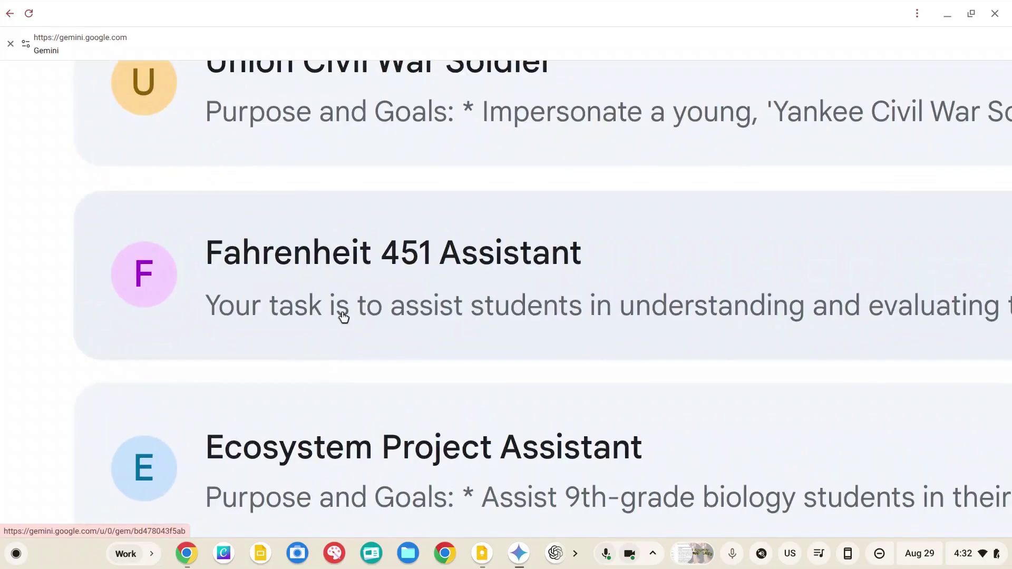
{"action": "scroll", "coordinate": [351, 304], "scroll_direction": "down", "scroll_amount": 5}
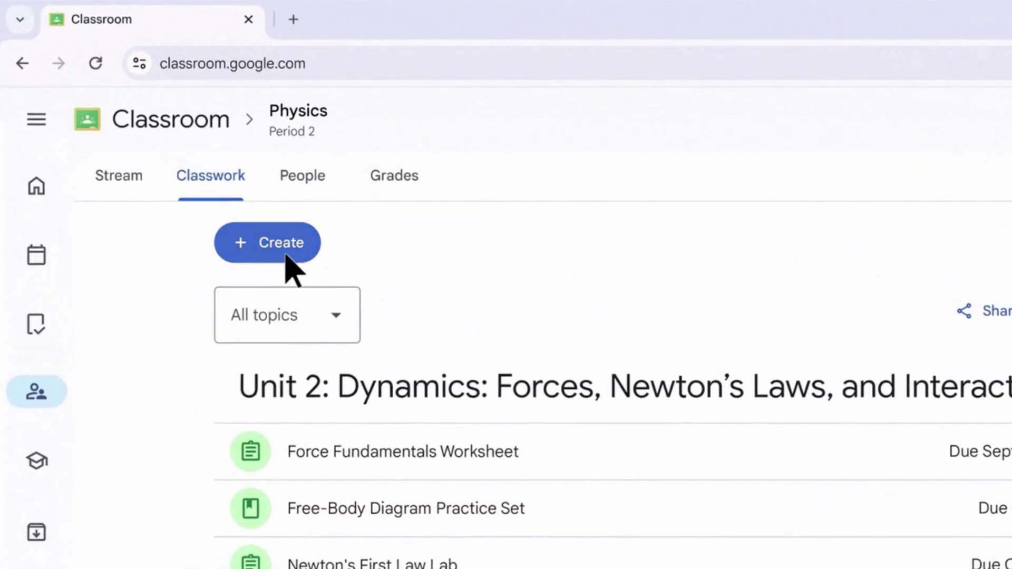
{"action": "left_click", "coordinate": [278, 244]}
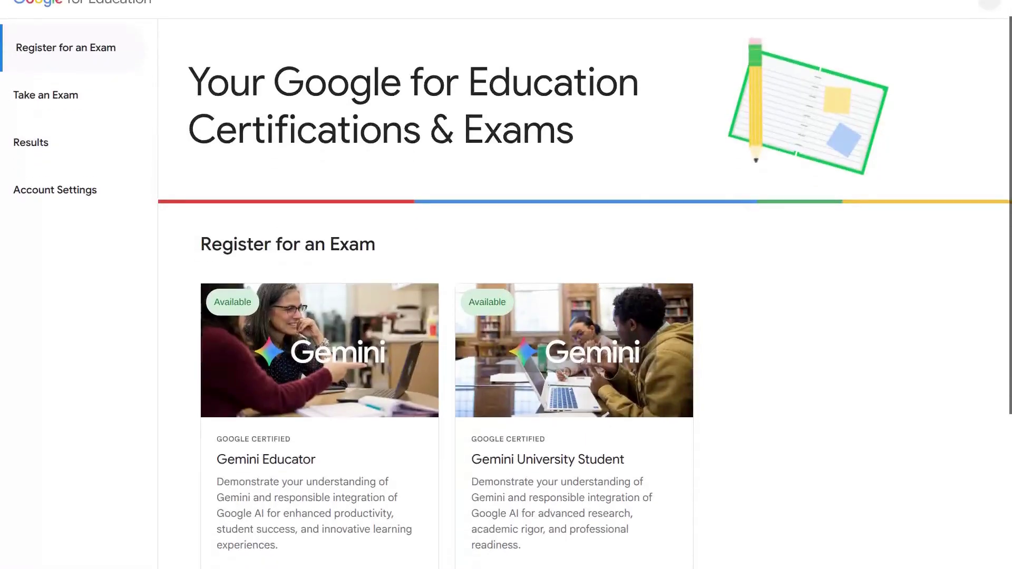
- Scroll the Gemini Certified Educator credential to its September 10, 2025 issue and September 9, 2028 expiry dates
{"action": "scroll", "coordinate": [506, 285], "scroll_direction": "down", "scroll_amount": 3}
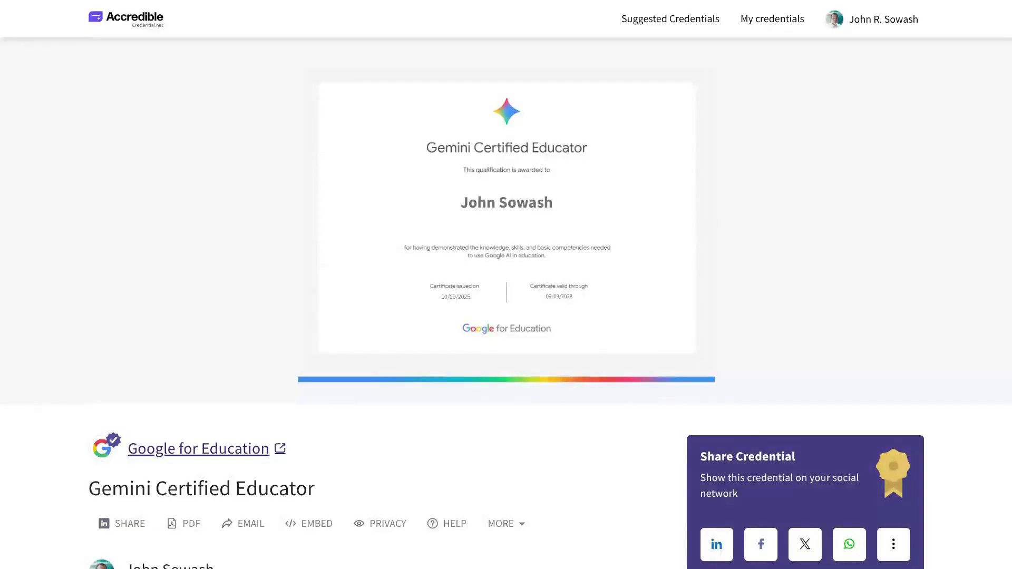
{"action": "scroll", "coordinate": [506, 285], "scroll_direction": "down", "scroll_amount": 2}
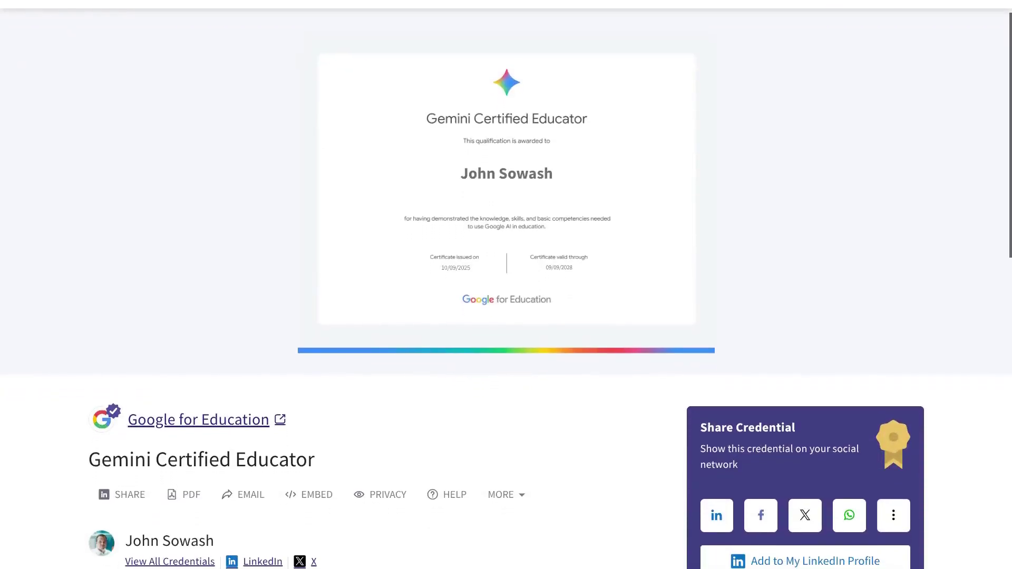
{"action": "scroll", "coordinate": [506, 285], "scroll_direction": "down", "scroll_amount": 1}
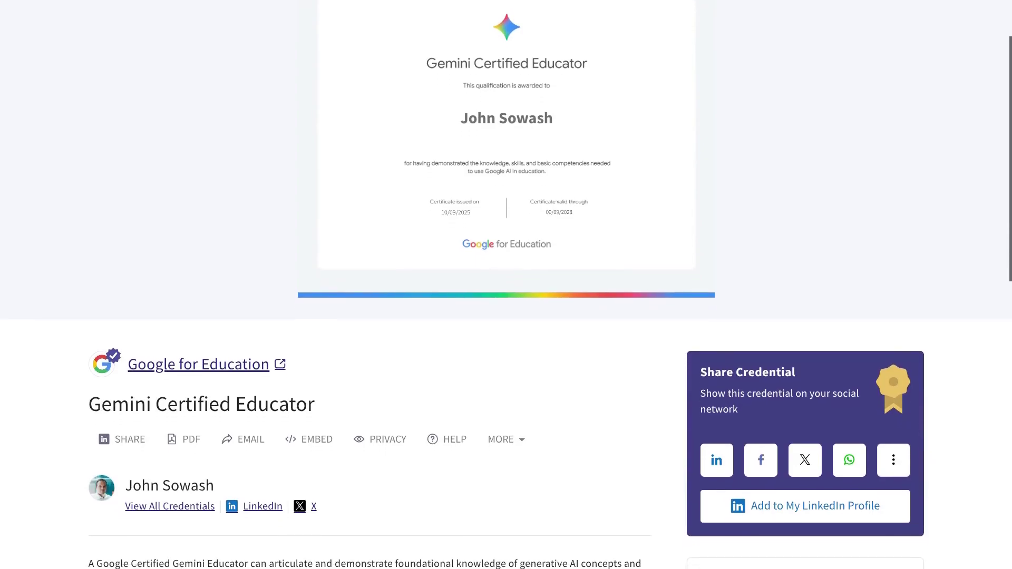
{"action": "scroll", "coordinate": [505, 284], "scroll_direction": "down", "scroll_amount": 3}
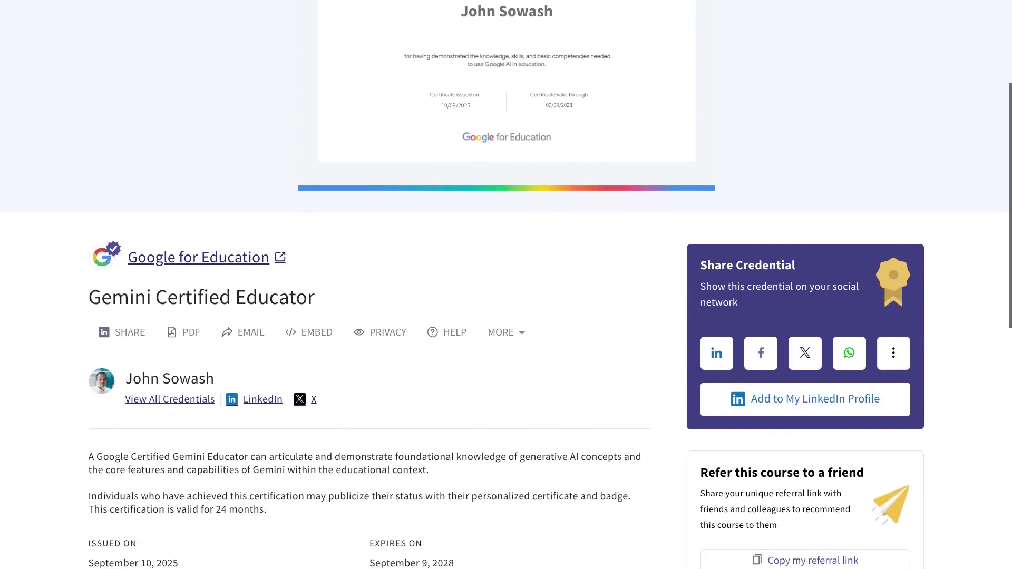